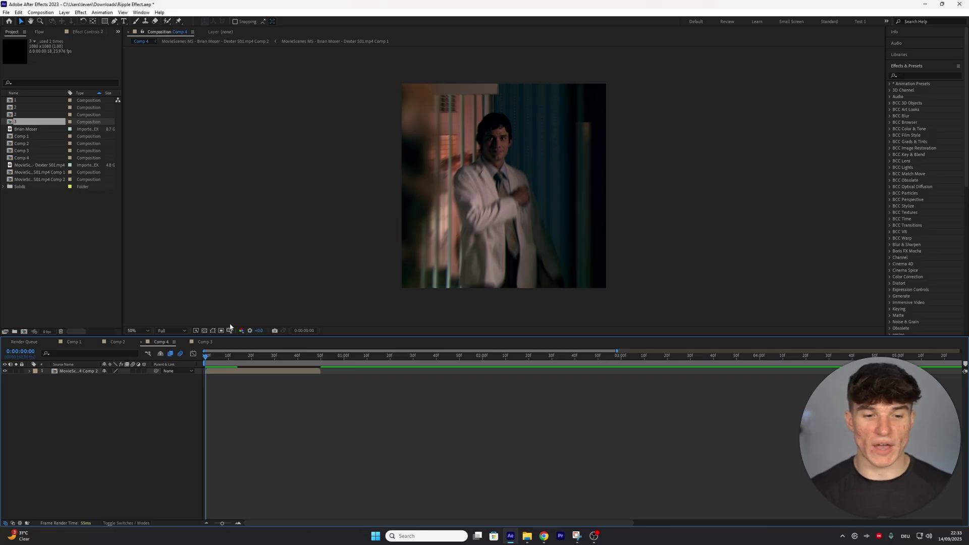
# Step: Move Comp 4's playhead to 0:00:00:17
pyautogui.moveTo(207, 355); pyautogui.dragTo(245, 354)
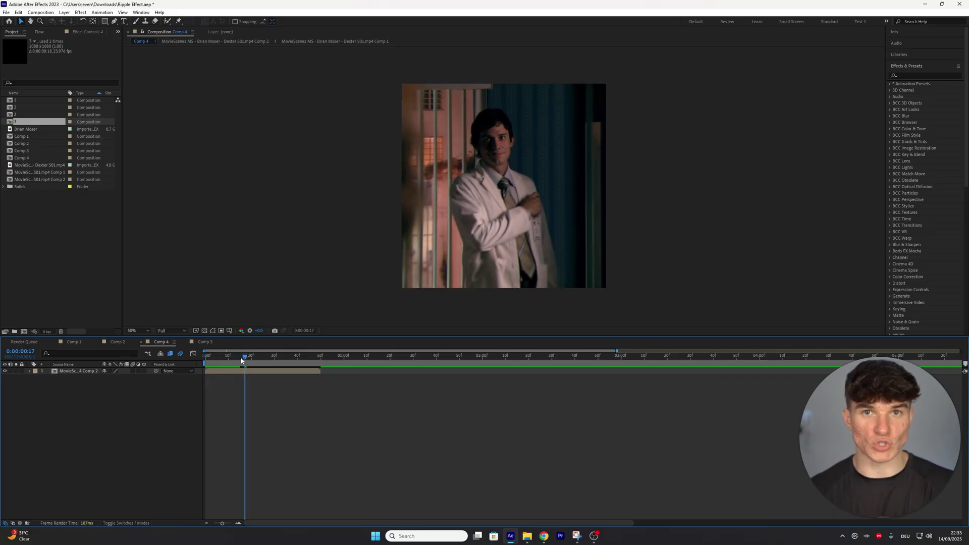
# Step: Add Adjustment Layer 3 above the clip, trimmed with Alt+] to end with the footage, and select it
pyautogui.click(65, 12)
pyautogui.moveTo(73, 21)
pyautogui.click(228, 71)
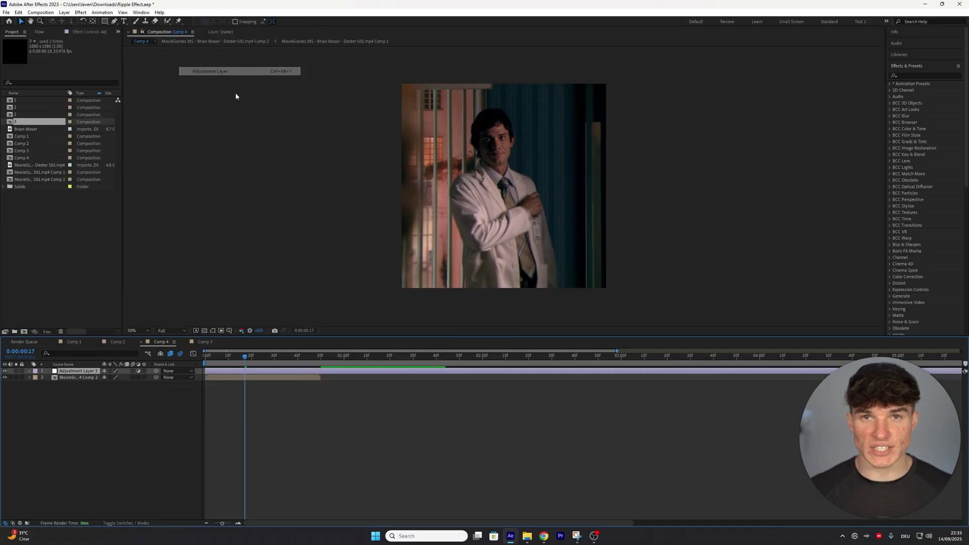
pyautogui.click(319, 360)
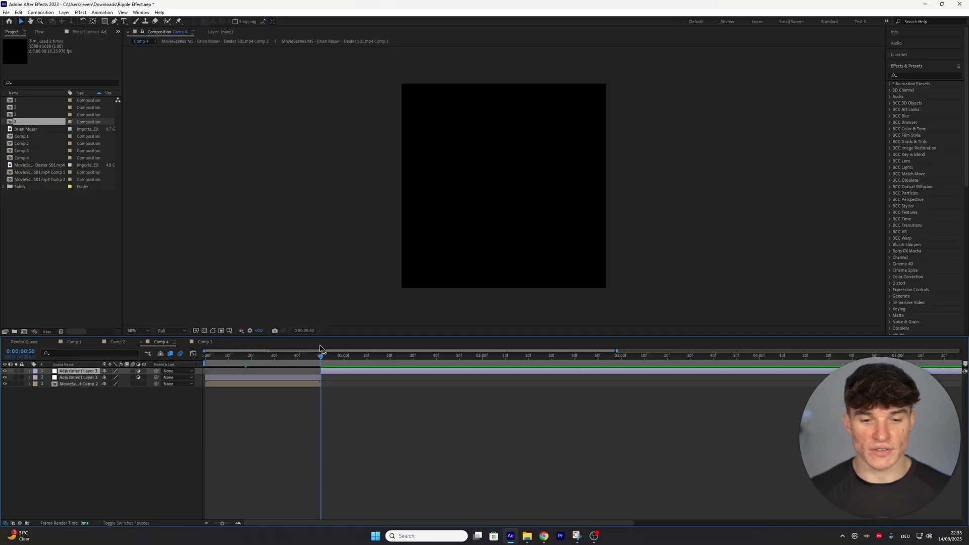
pyautogui.hotkey('alt', ']')
pyautogui.click(316, 360)
pyautogui.moveTo(317, 362); pyautogui.dragTo(247, 360)
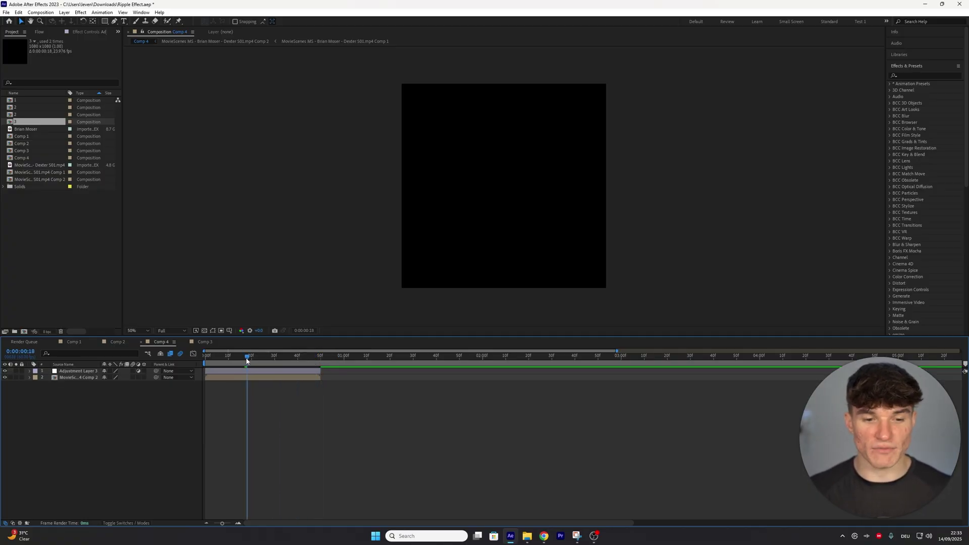
pyautogui.click(248, 371)
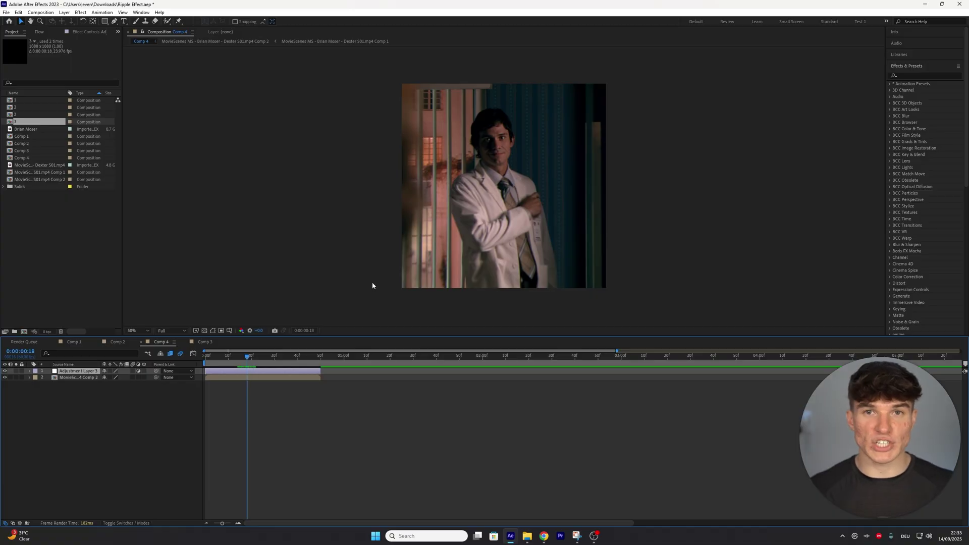
# Step: Search 'bcc ripple dissolve' and apply BCC Ripple Dissolve to Adjustment Layer 3
pyautogui.click(927, 76)
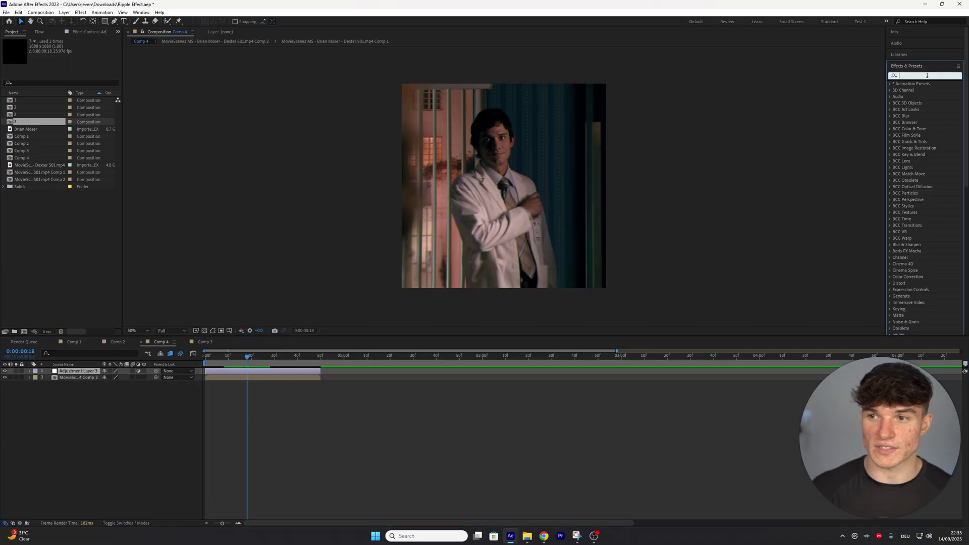
pyautogui.write('bcc ripple dissolve')
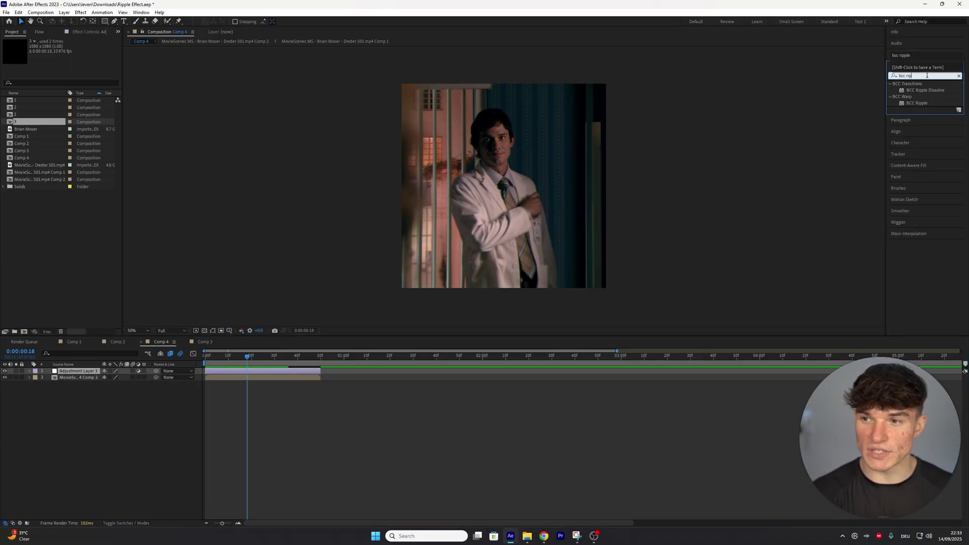
pyautogui.moveTo(931, 90); pyautogui.dragTo(251, 362)
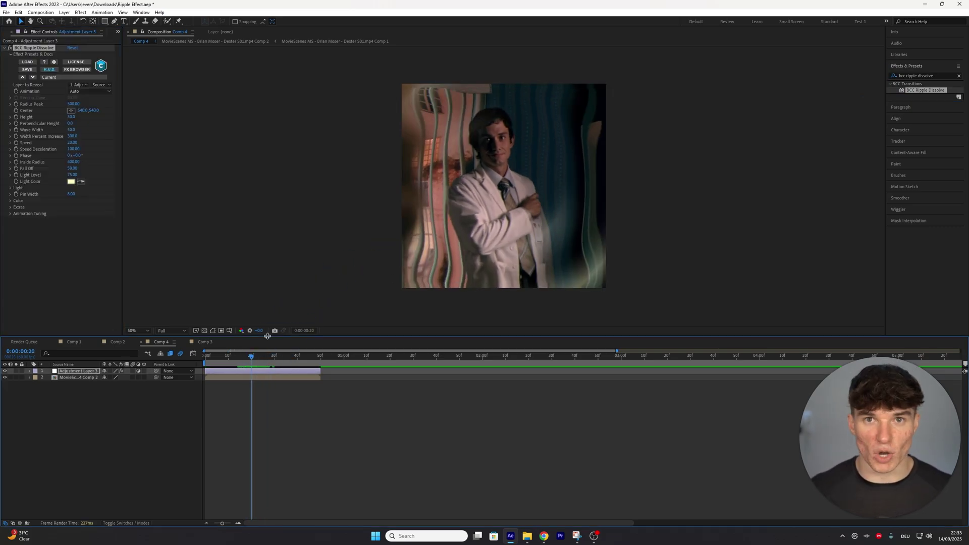
pyautogui.click(503, 161)
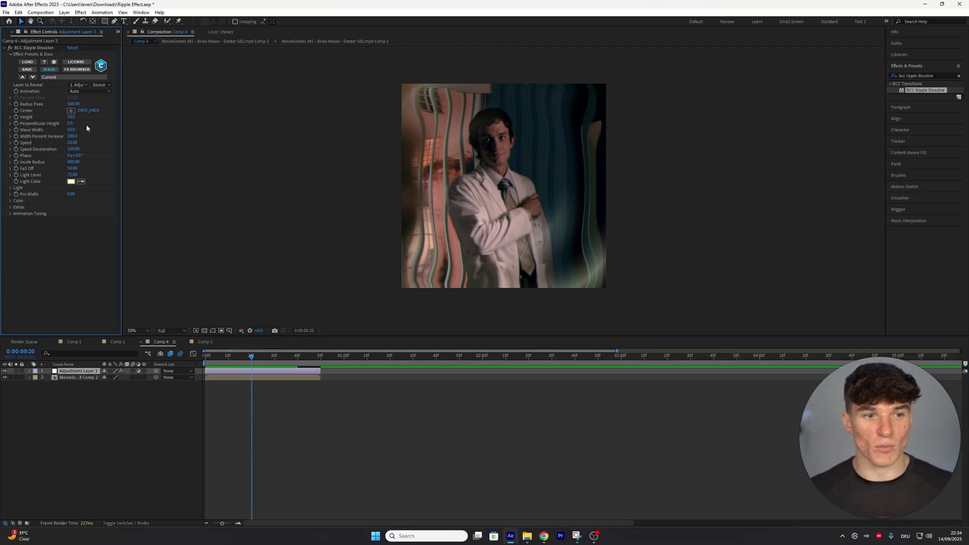
# Step: Set the ripple Height to 15
pyautogui.click(71, 116)
pyautogui.write('15')
pyautogui.press('Return')
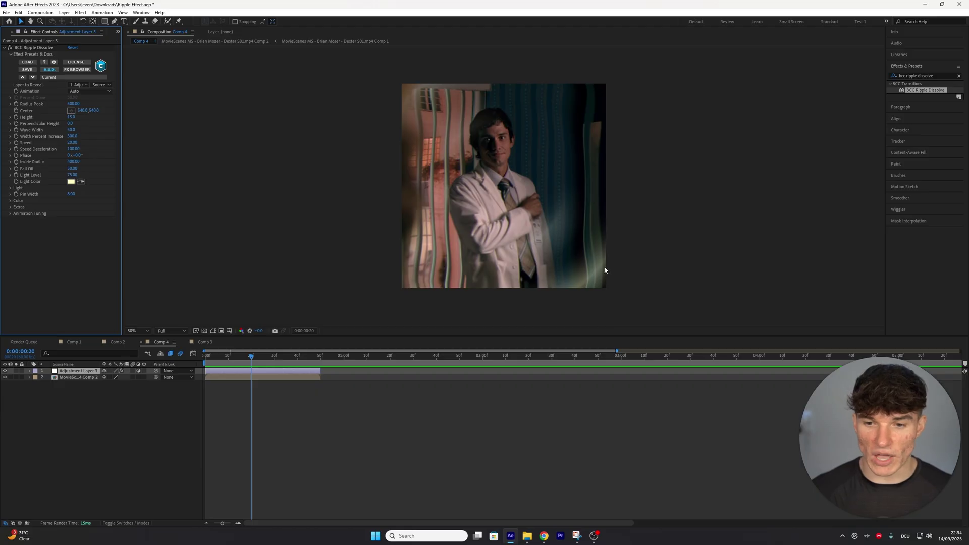
# Step: Change the ripple's Light Color to purple A510C0
pyautogui.click(70, 181)
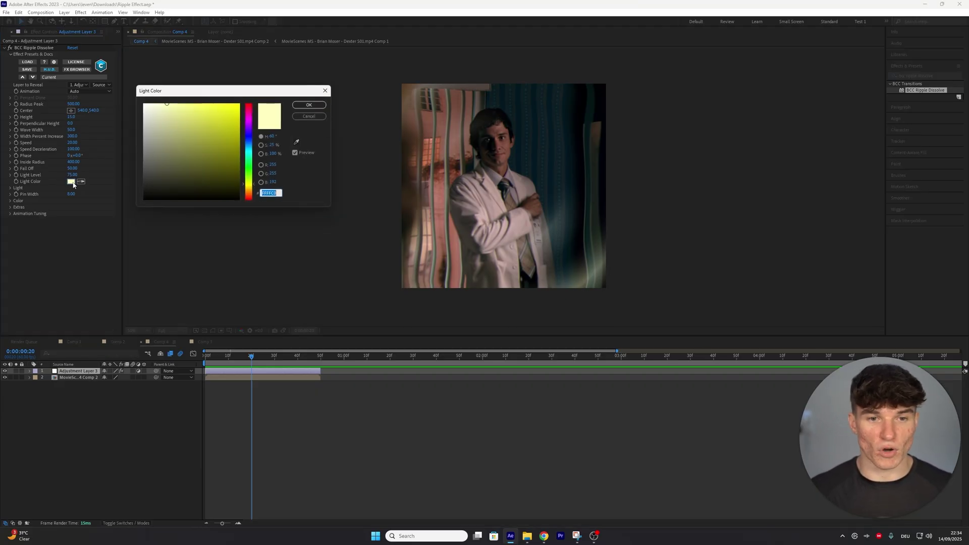
pyautogui.click(247, 121)
pyautogui.click(232, 127)
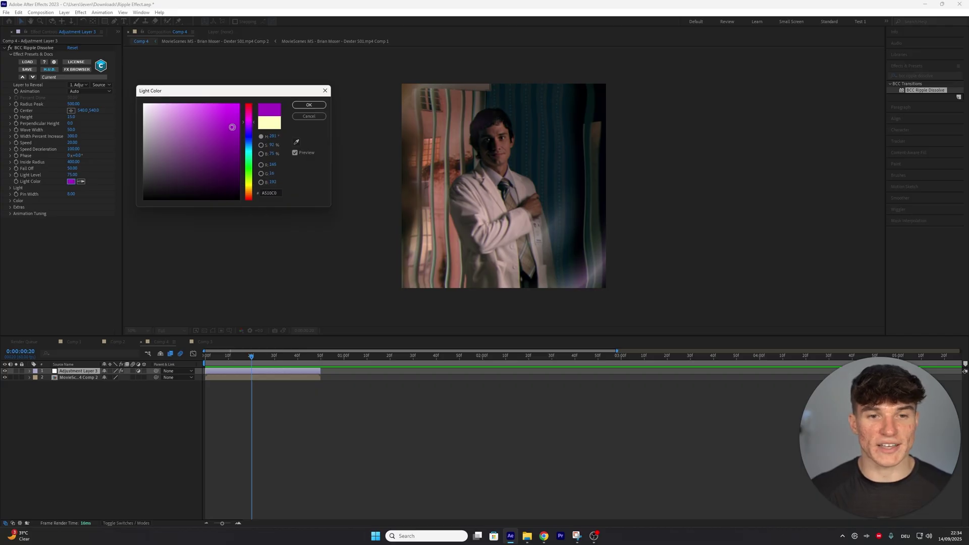
pyautogui.click(309, 104)
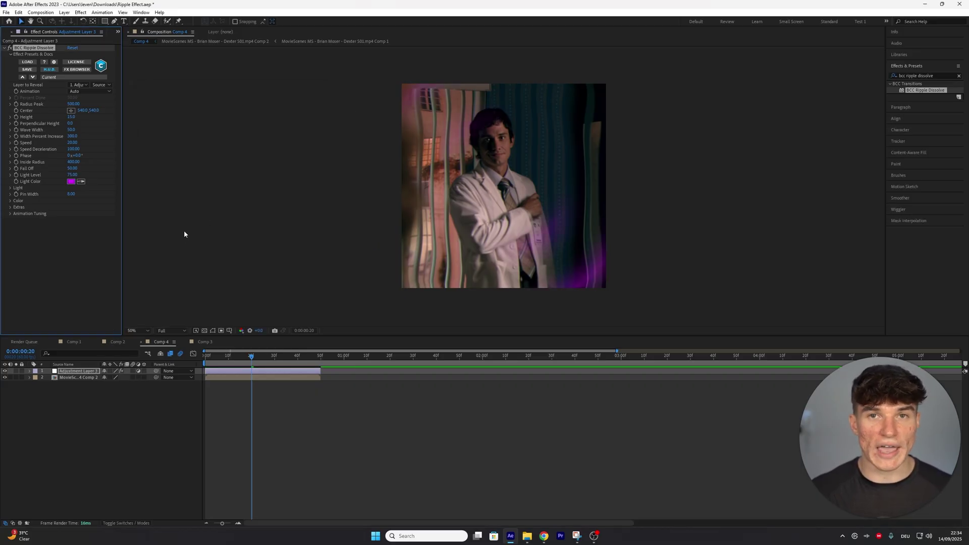
# Step: Preview the ripple, set Animation Tuning Ease Out to 25, replay, and add Adjustment Layer 4 with Ctrl+Alt+Y
pyautogui.press('space')
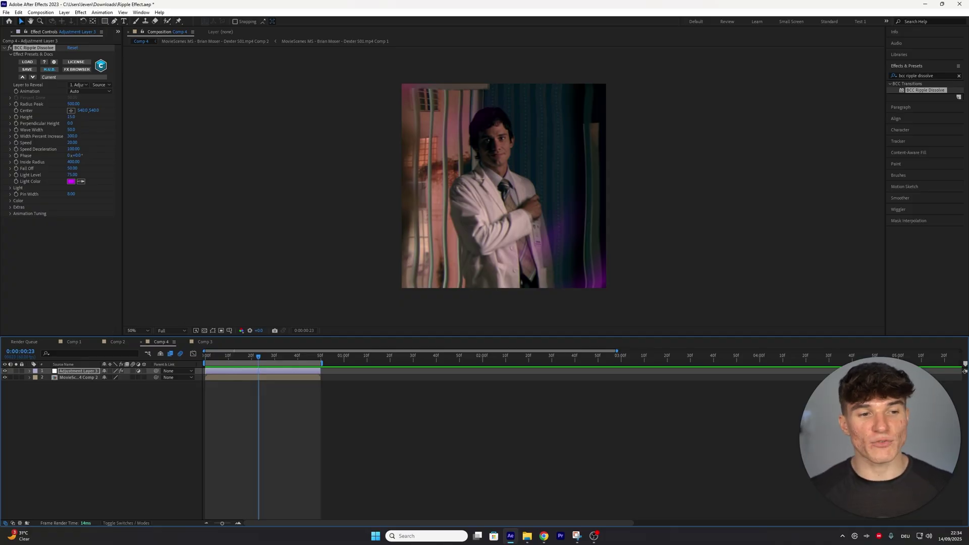
pyautogui.click(9, 214)
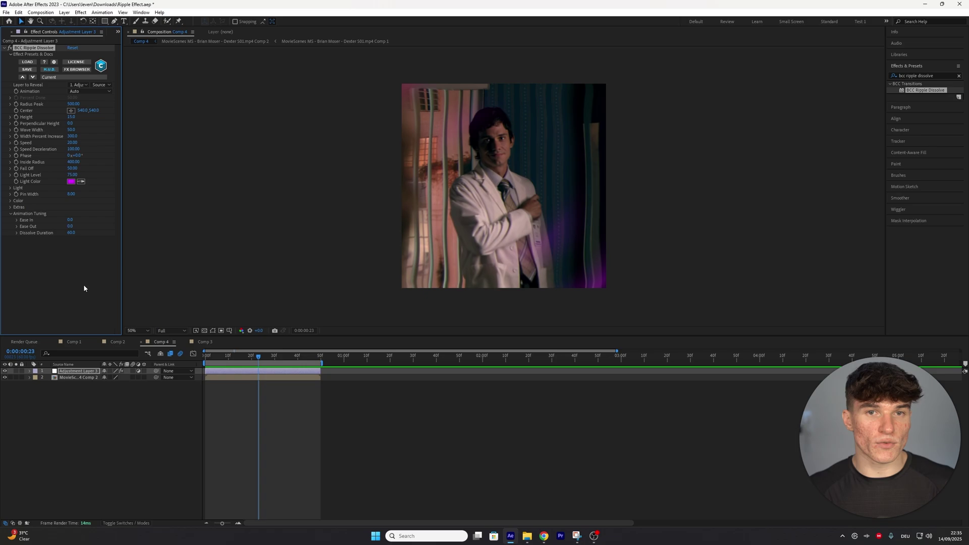
pyautogui.click(70, 226)
pyautogui.write('25')
pyautogui.press('Return')
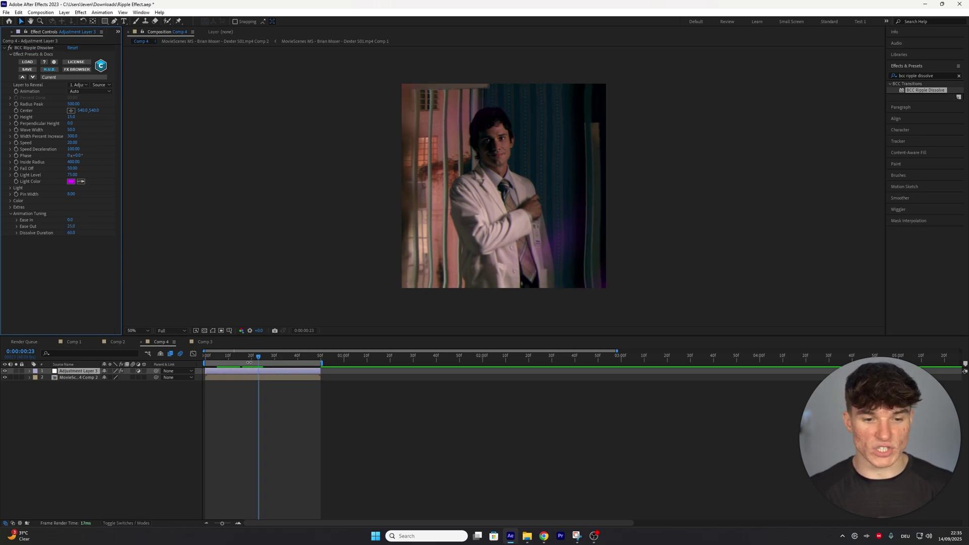
pyautogui.press('space')
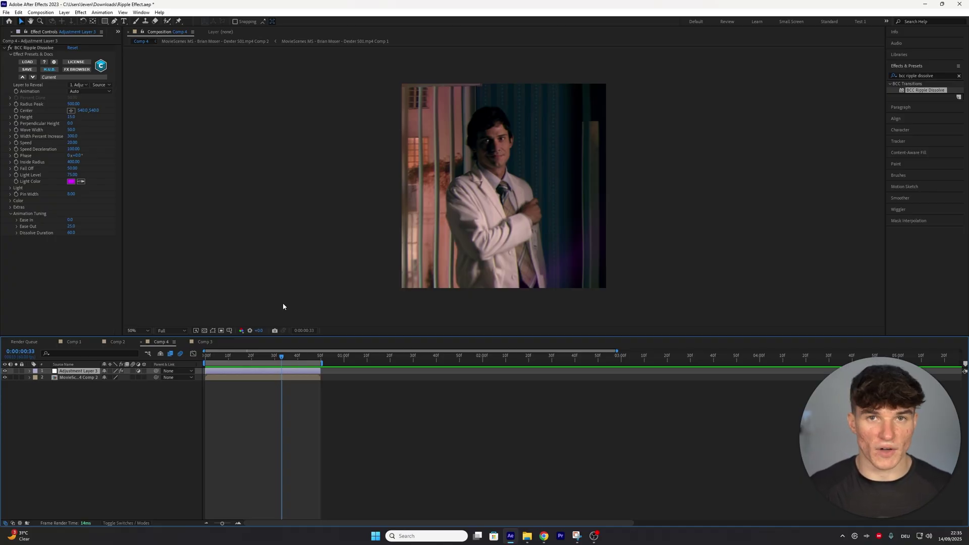
pyautogui.hotkey('ctrl', 'alt', 'y')
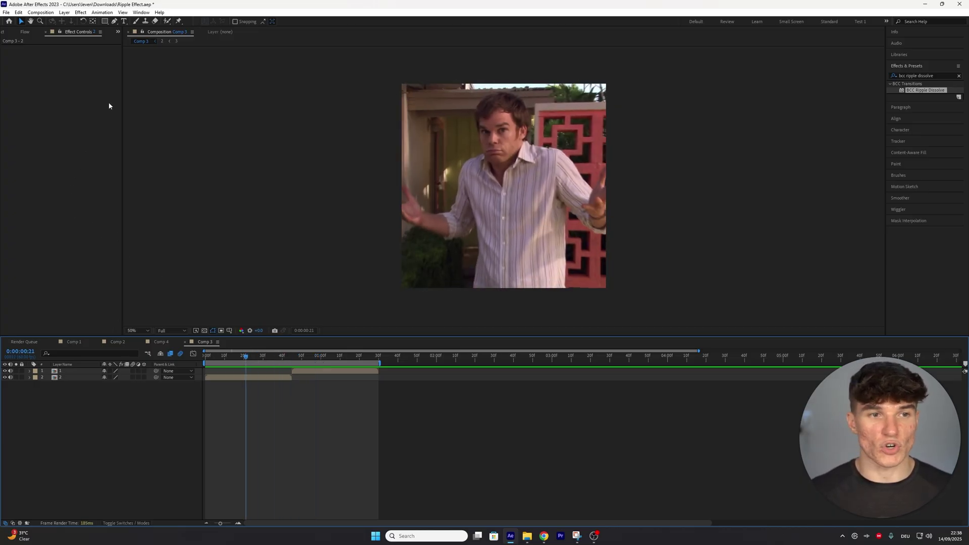
# Step: Add Adjustment Layer 5 above Comp 3's clips, split it at 0:00:01:30 and delete the later part
pyautogui.click(65, 13)
pyautogui.moveTo(81, 21)
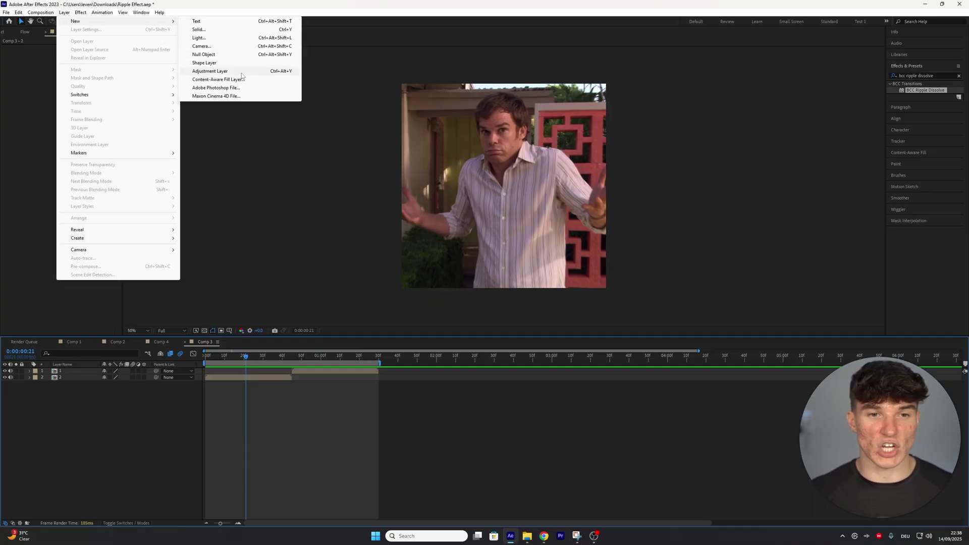
pyautogui.click(211, 71)
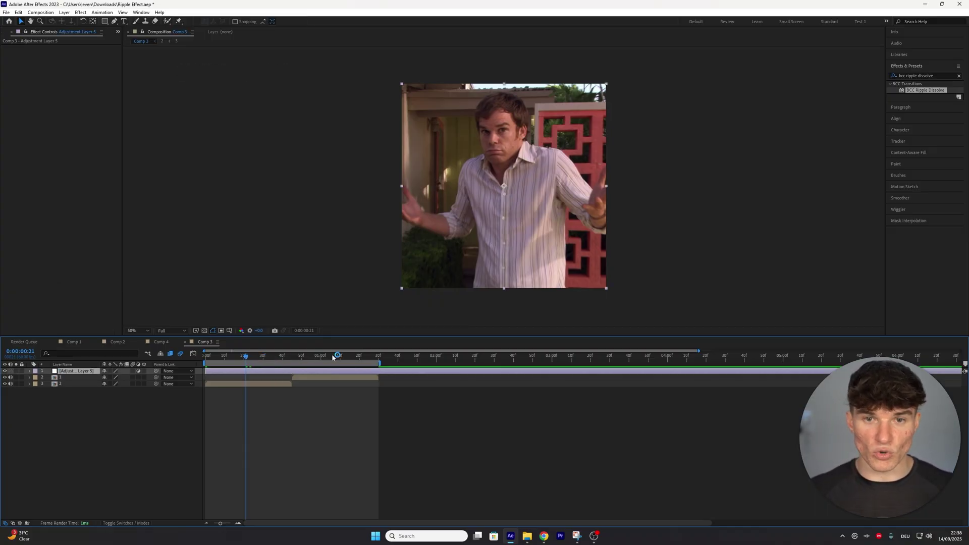
pyautogui.click(376, 356)
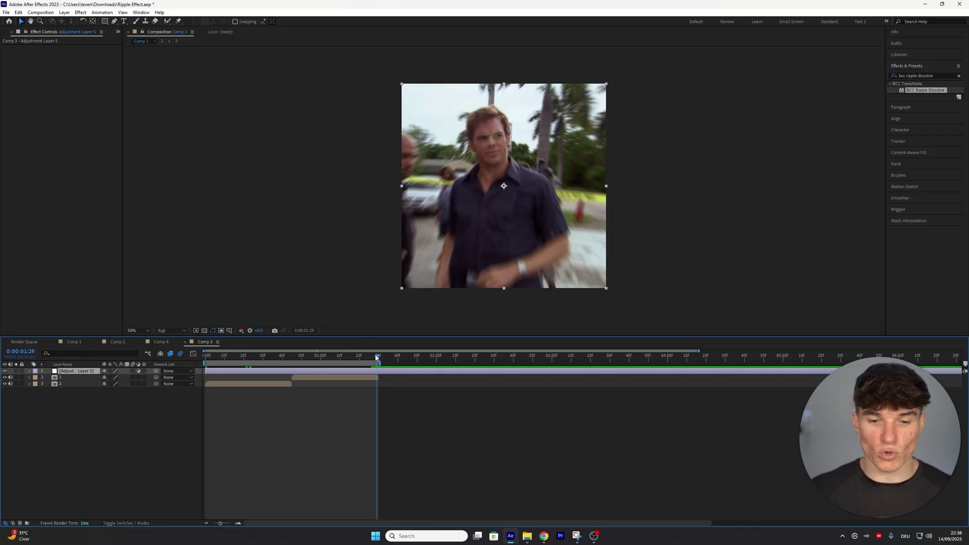
pyautogui.click(379, 356)
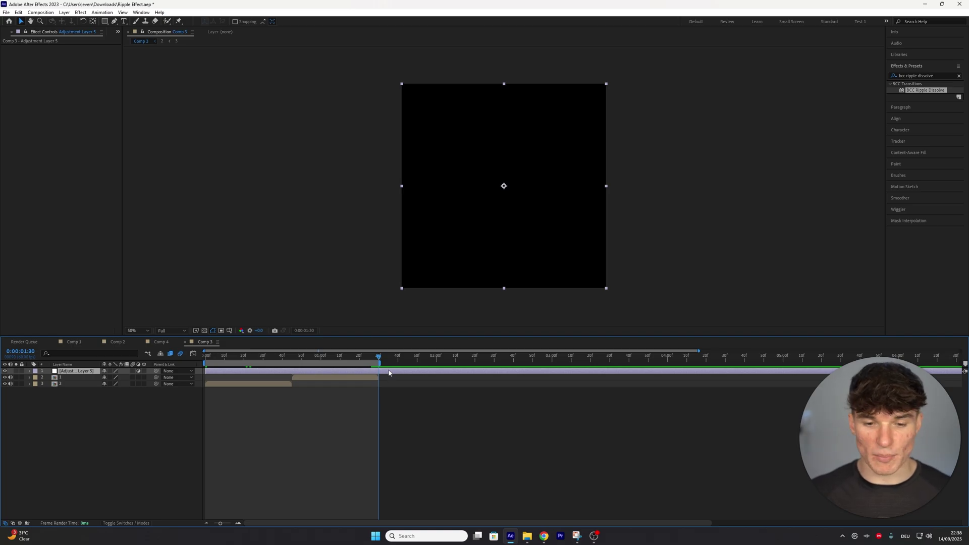
pyautogui.hotkey('ctrl', 'shift', 'd')
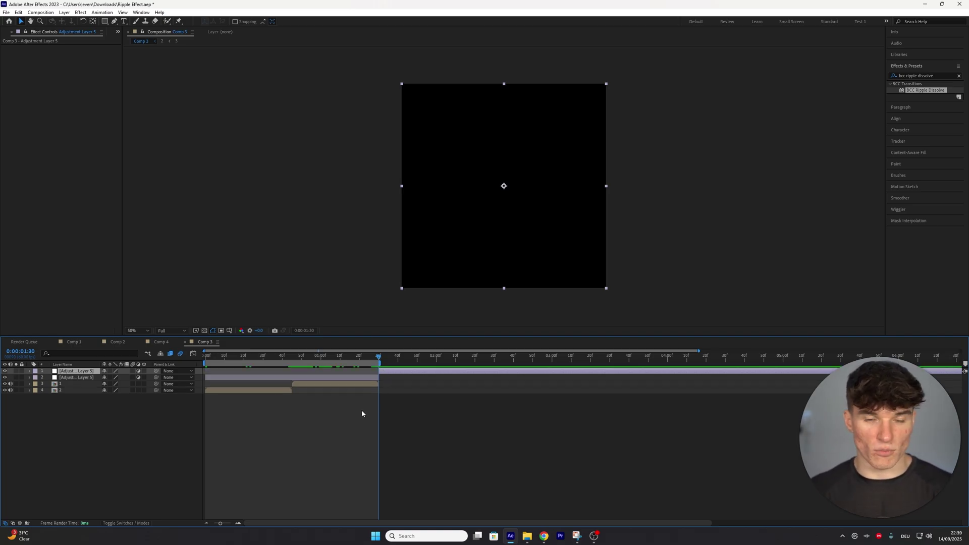
pyautogui.press('Delete')
pyautogui.moveTo(314, 356); pyautogui.dragTo(311, 369)
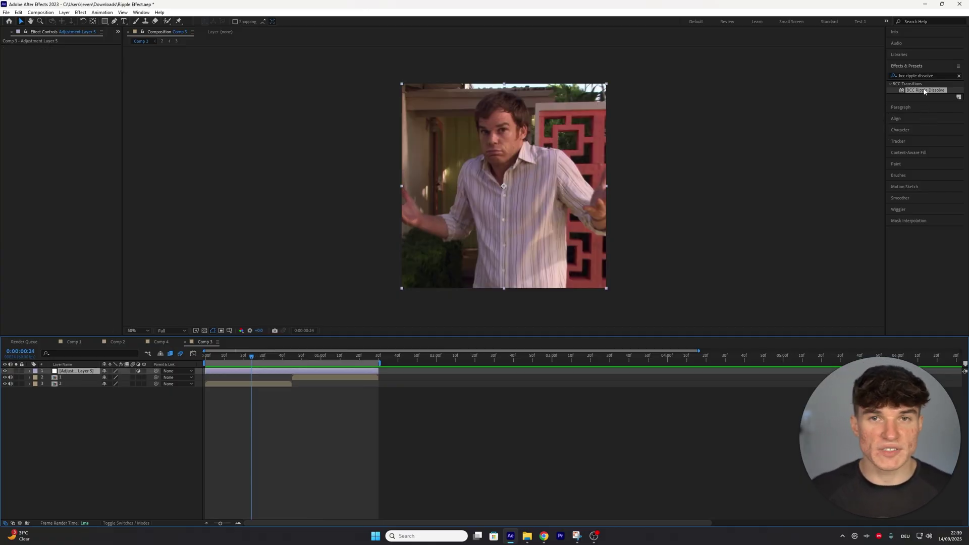
# Step: Apply BCC Ripple Dissolve to Adjustment Layer 5 and set its Animation mode to Pct. Done
pyautogui.moveTo(924, 92); pyautogui.dragTo(290, 283)
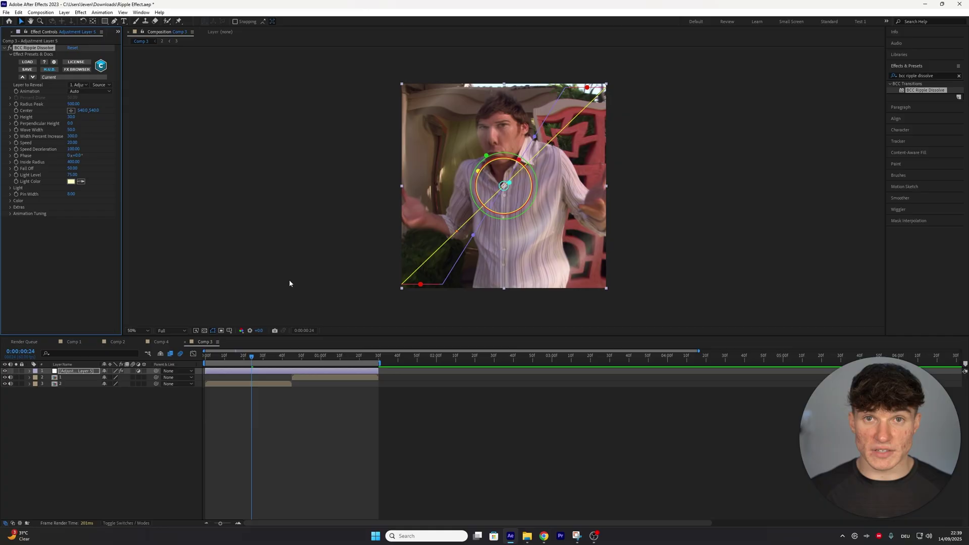
pyautogui.click(83, 92)
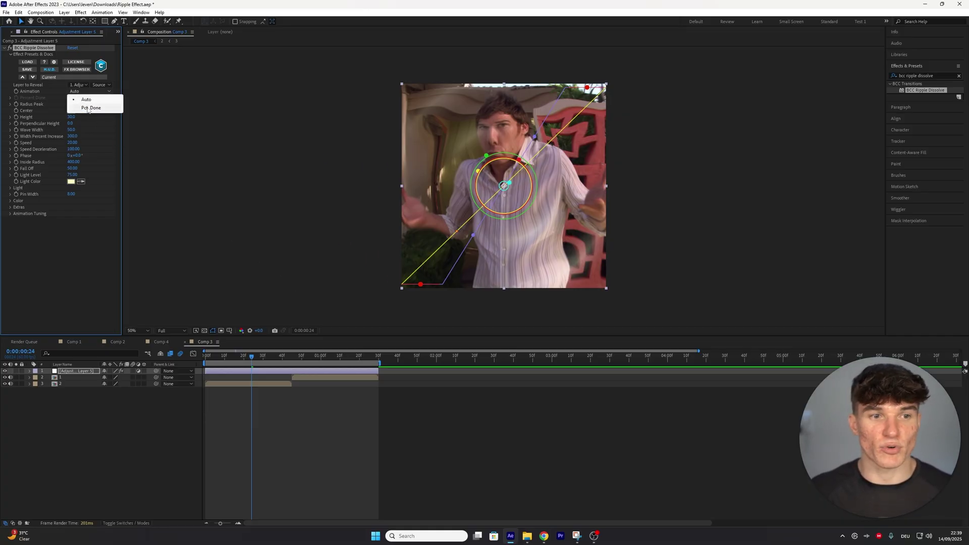
pyautogui.click(90, 107)
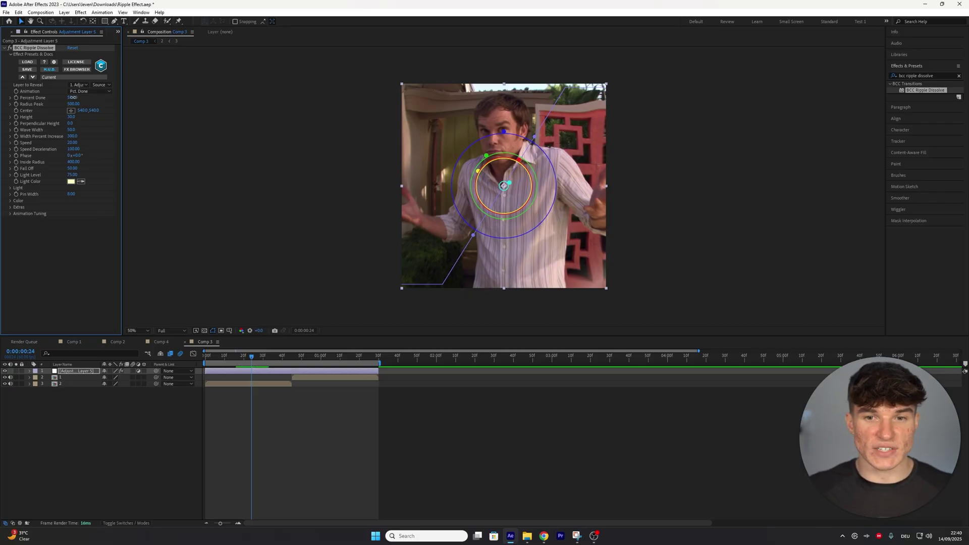
pyautogui.moveTo(74, 97); pyautogui.dragTo(74, 98)
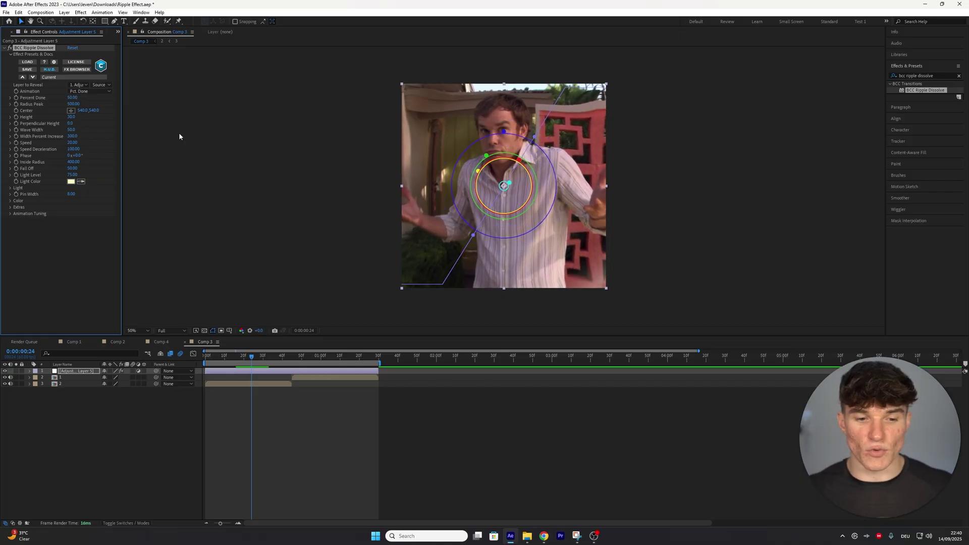
# Step: Keyframe Percent Done at 75 on the first frame
pyautogui.moveTo(259, 361); pyautogui.dragTo(205, 358)
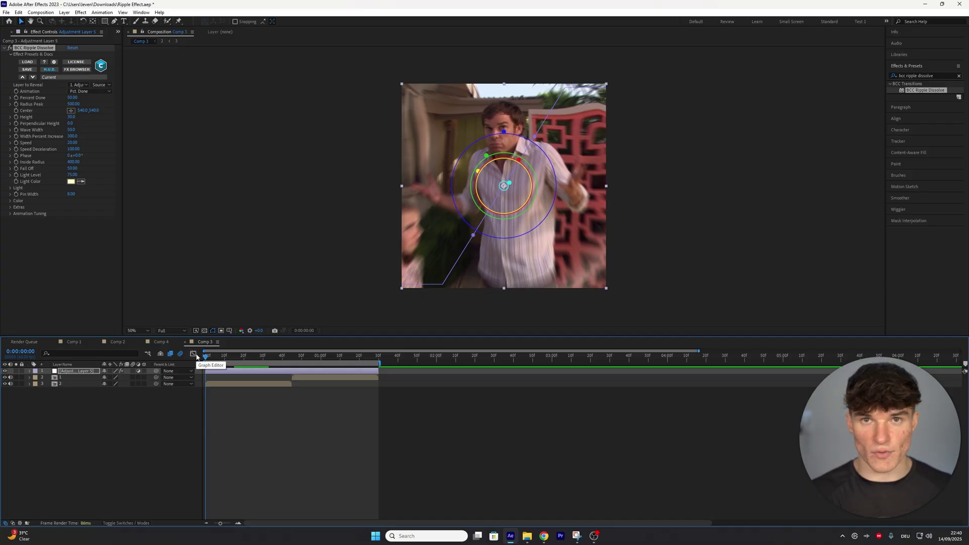
pyautogui.click(45, 163)
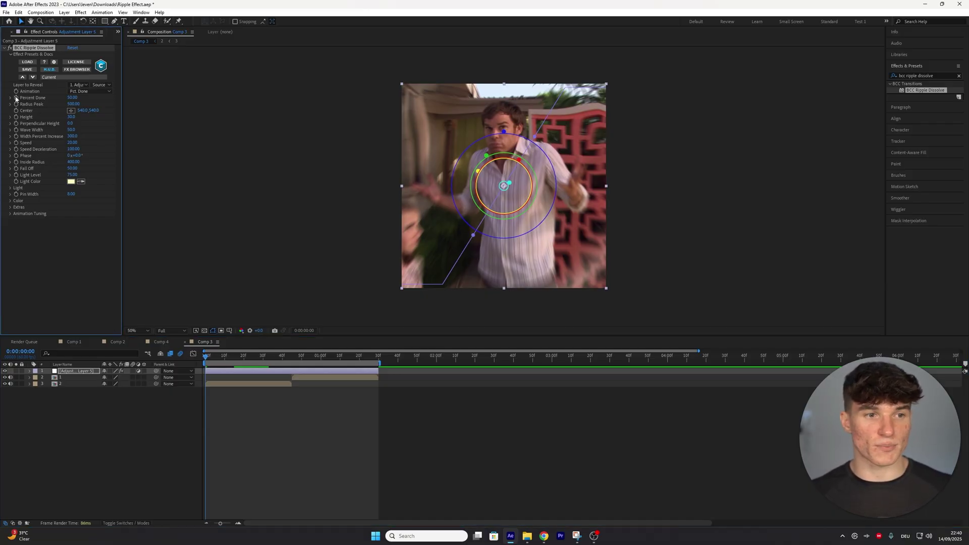
pyautogui.click(74, 97)
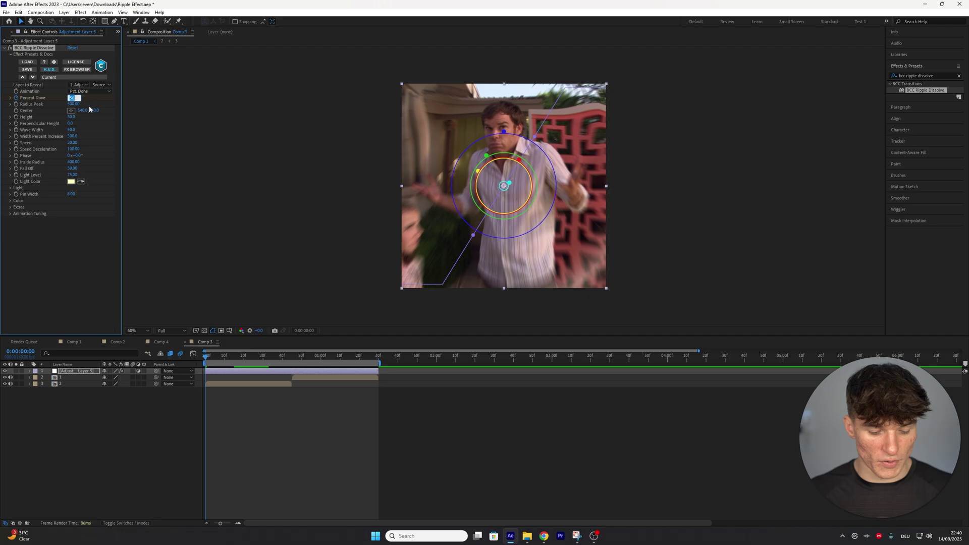
pyautogui.write('75')
pyautogui.click(244, 458)
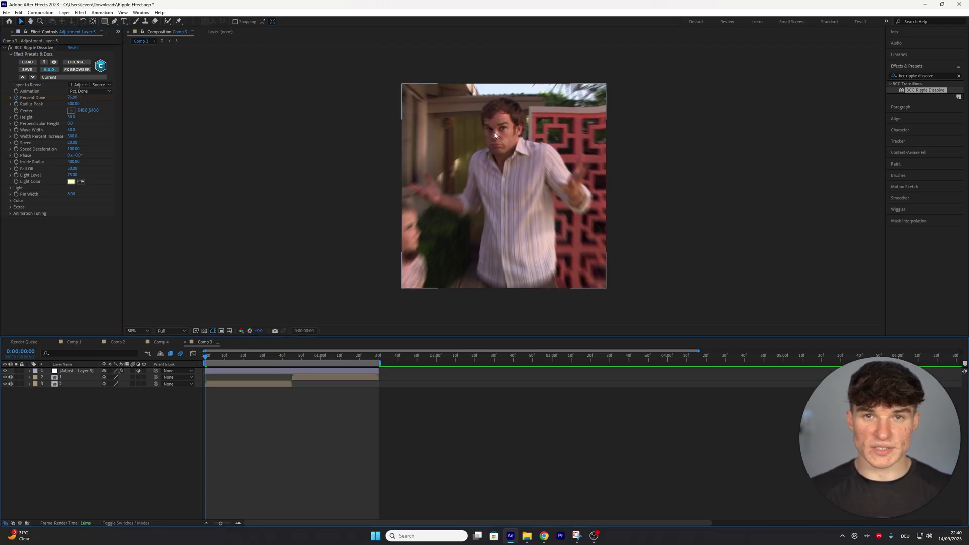
# Step: Add a Percent Done keyframe of 0 at 0:00:00:45
pyautogui.click(241, 372)
pyautogui.press('u')
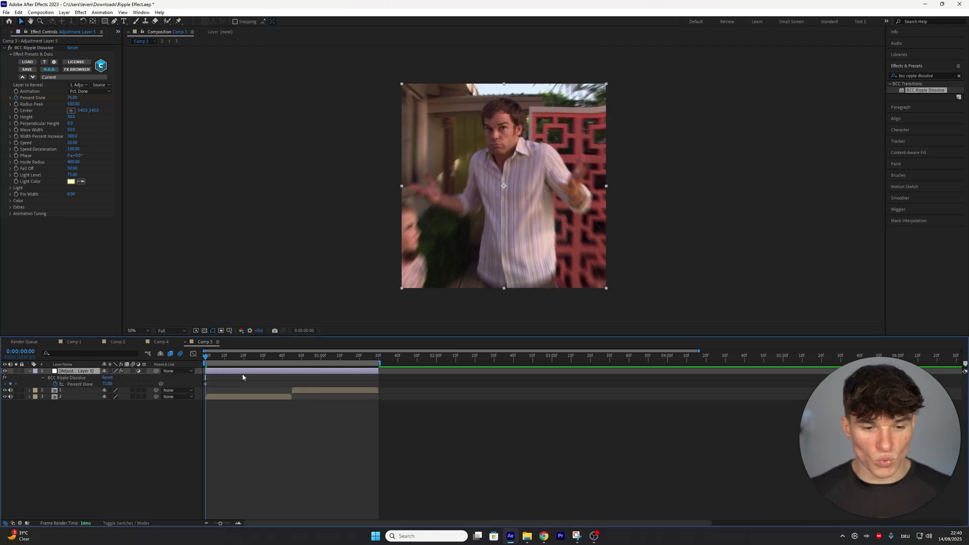
pyautogui.click(291, 357)
pyautogui.moveTo(291, 358); pyautogui.dragTo(293, 358)
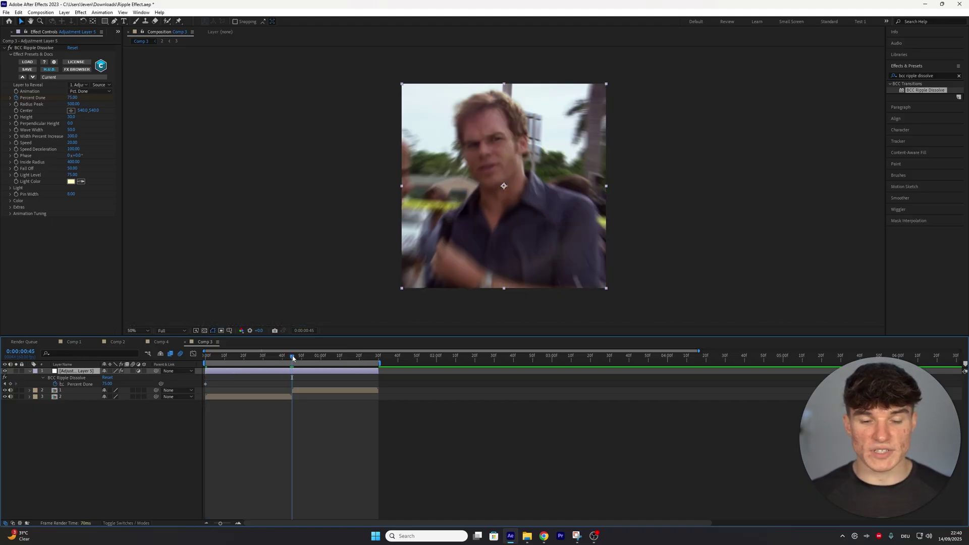
pyautogui.click(72, 98)
pyautogui.write('0')
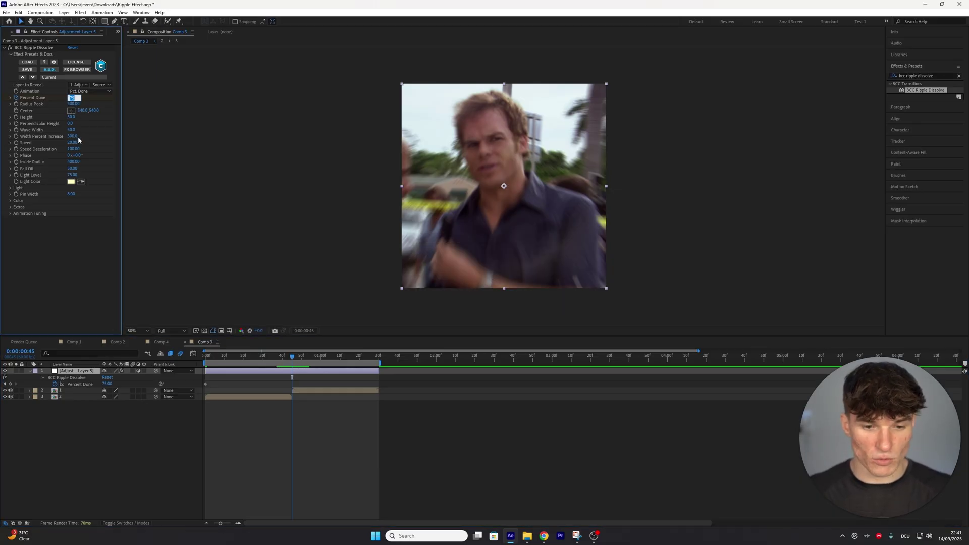
pyautogui.press('Return')
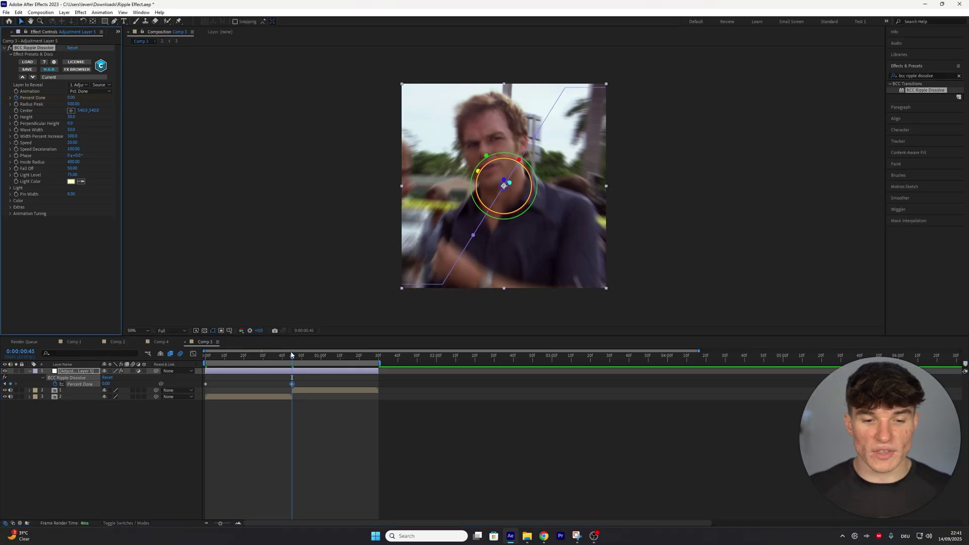
# Step: Add a Percent Done keyframe of 100 at 0:00:01:29, then return to the start
pyautogui.moveTo(291, 356); pyautogui.dragTo(326, 353)
pyautogui.press('space')
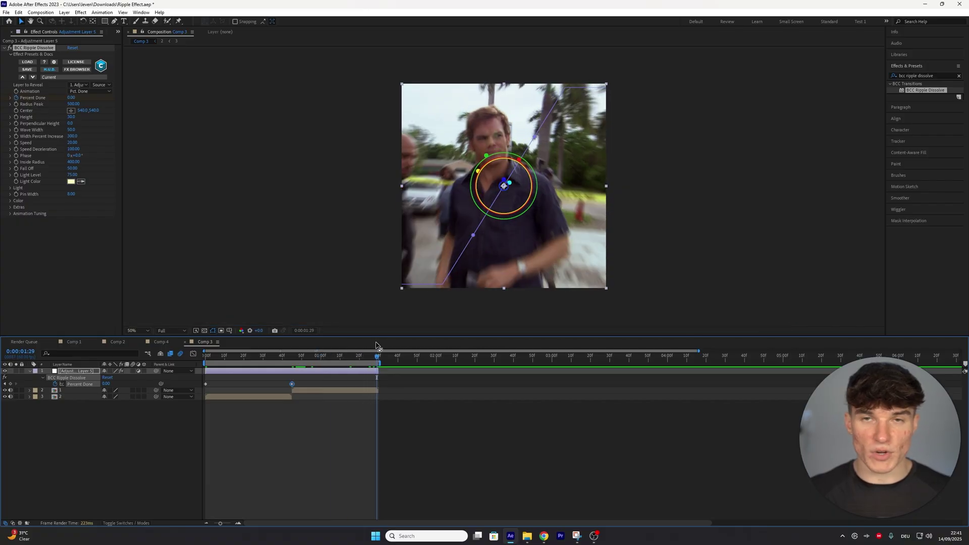
pyautogui.click(73, 98)
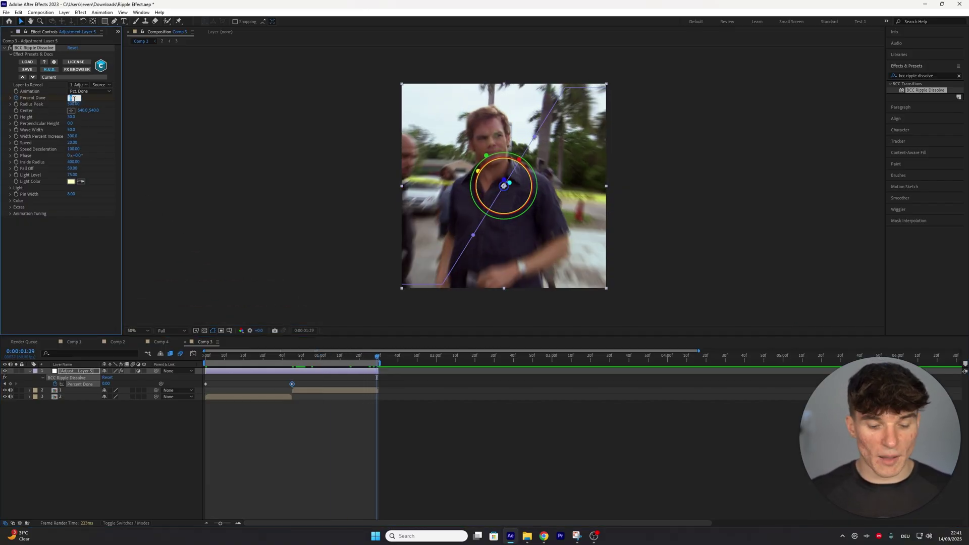
pyautogui.write('100')
pyautogui.press('Return')
pyautogui.press('Home')
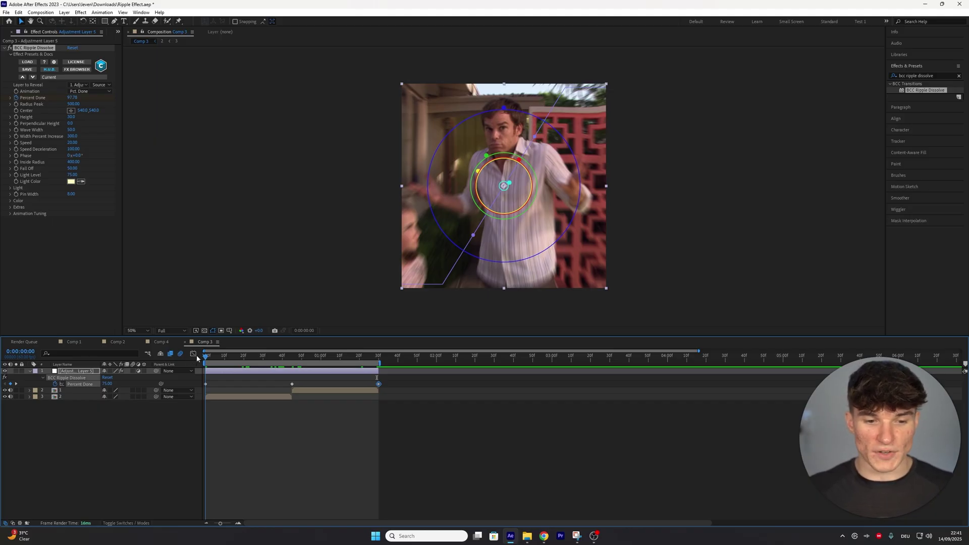
# Step: Scrub and play back the keyframed ripple transition, then expand the Animation Tuning group
pyautogui.moveTo(205, 356); pyautogui.dragTo(309, 357)
pyautogui.press('space')
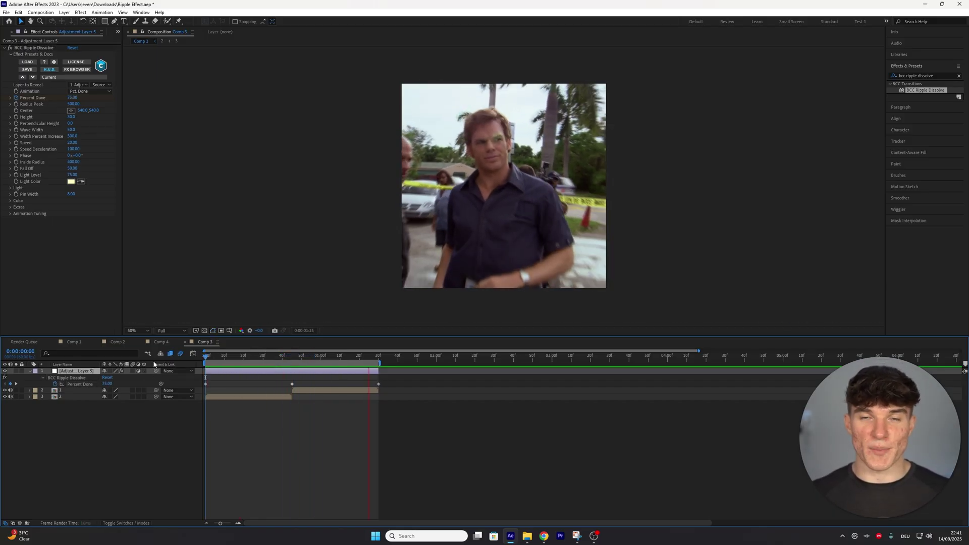
pyautogui.press('space')
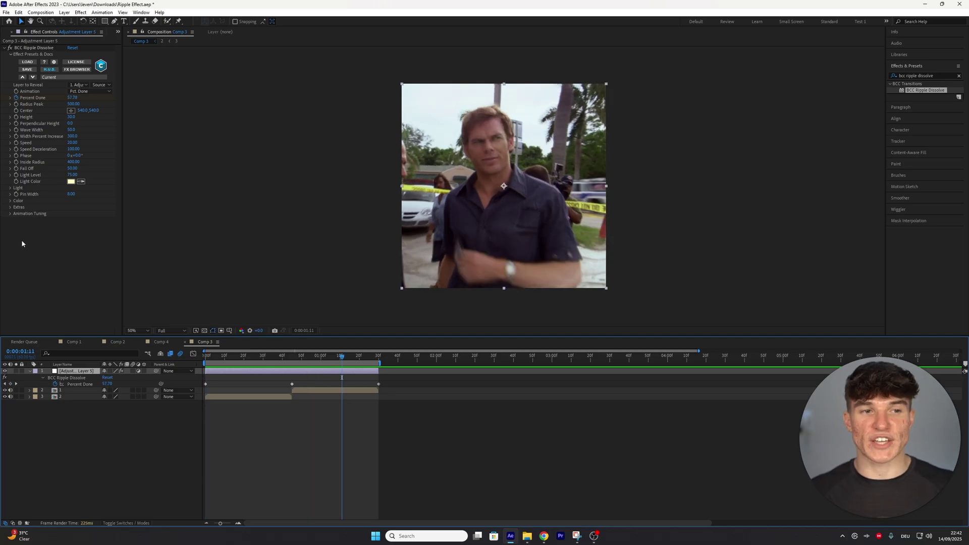
pyautogui.click(10, 213)
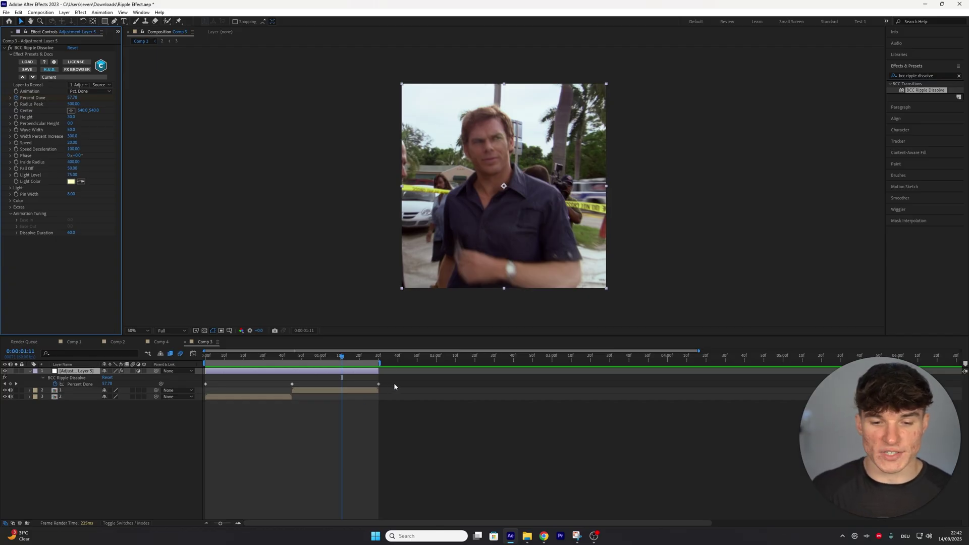
# Step: Apply Easy Ease to all three Percent Done keyframes
pyautogui.moveTo(393, 383); pyautogui.dragTo(199, 391)
pyautogui.rightClick(292, 383)
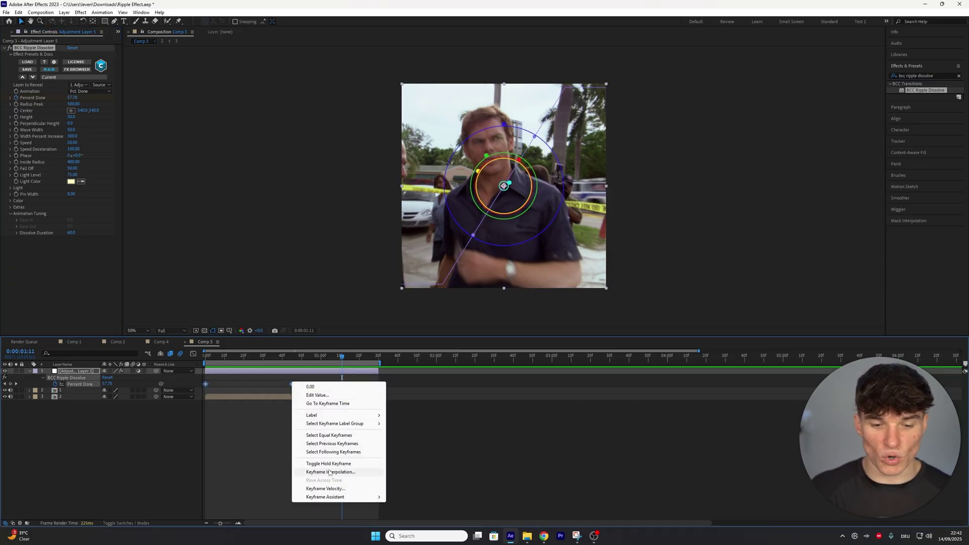
pyautogui.moveTo(353, 497)
pyautogui.click(422, 447)
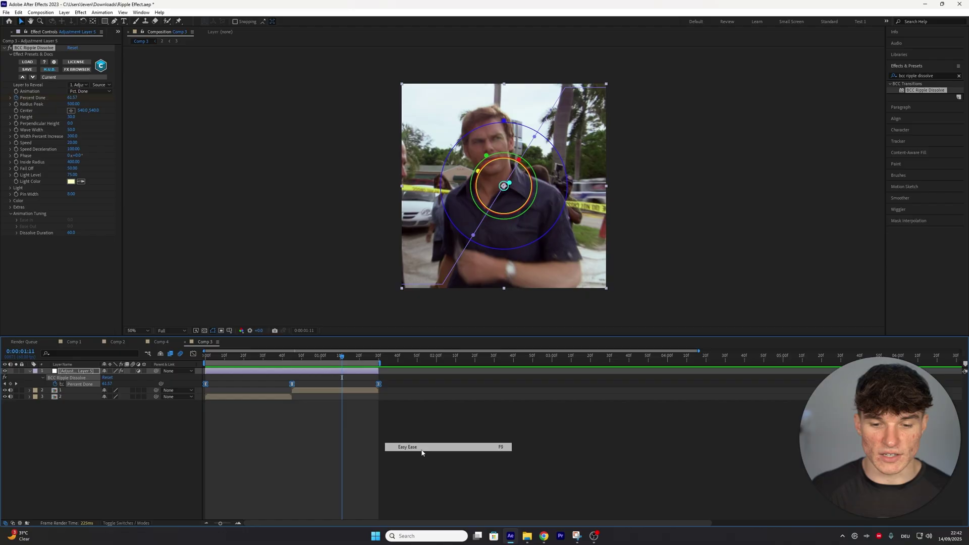
# Step: In the Graph Editor, drag Bezier handles to lengthen the first ease out and sharpen the rise from the dip
pyautogui.click(192, 356)
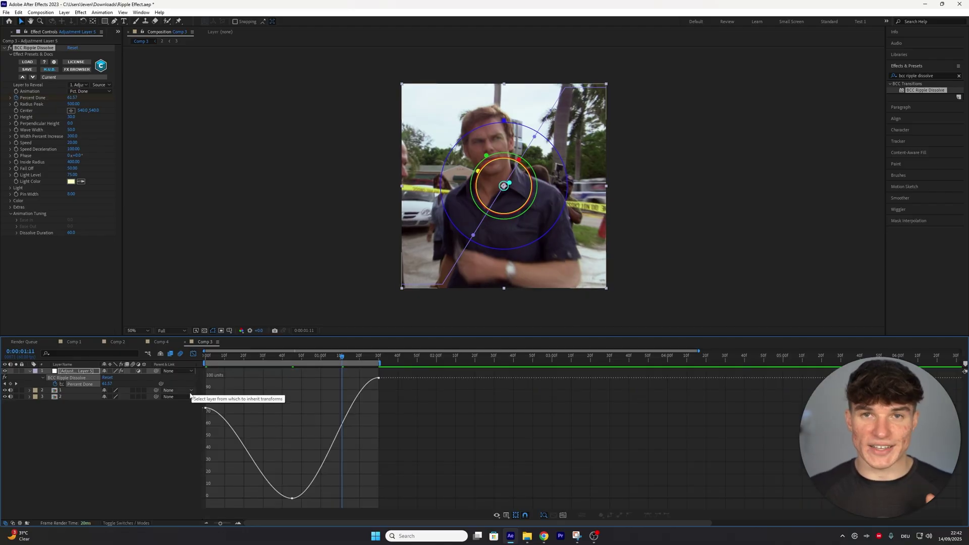
pyautogui.moveTo(220, 523); pyautogui.dragTo(225, 523)
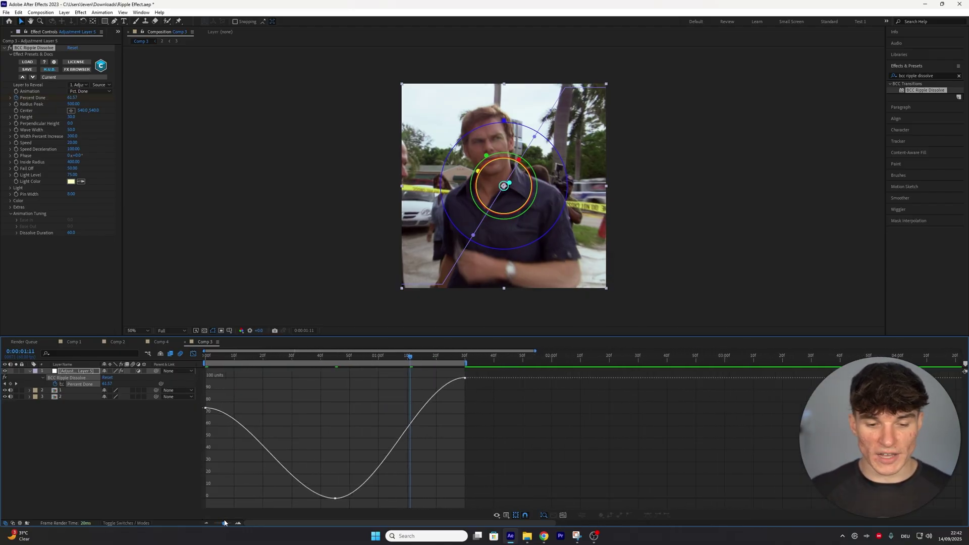
pyautogui.moveTo(206, 408)
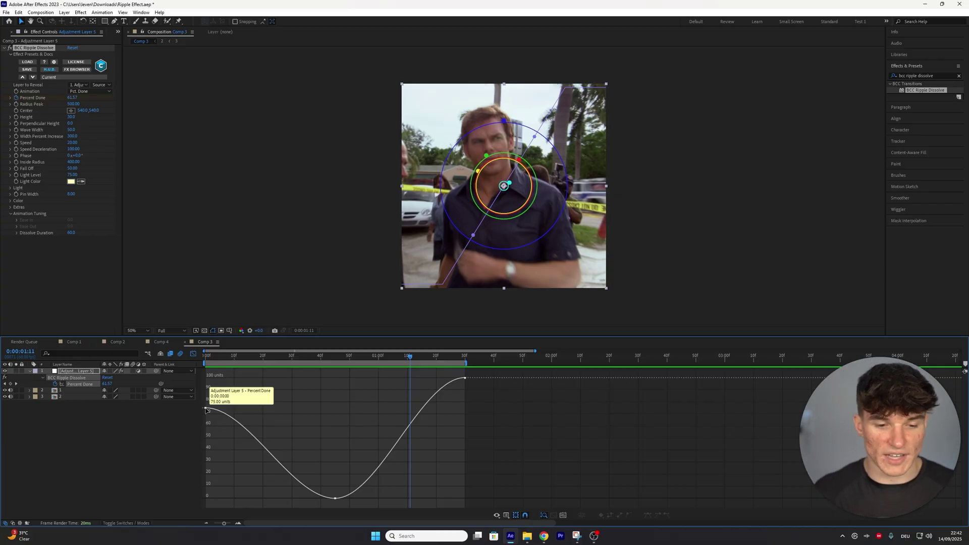
pyautogui.click(206, 408)
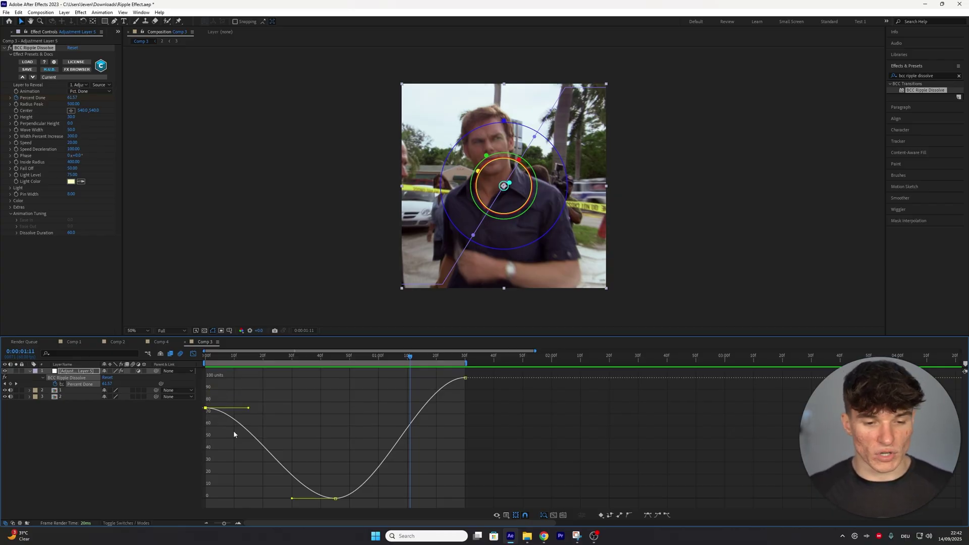
pyautogui.moveTo(250, 409); pyautogui.dragTo(317, 408)
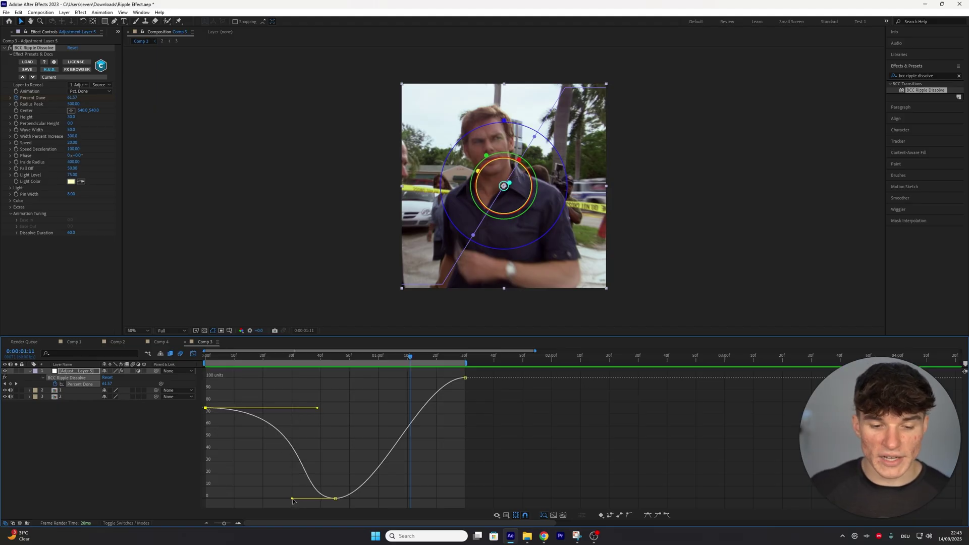
pyautogui.moveTo(292, 499); pyautogui.dragTo(333, 457)
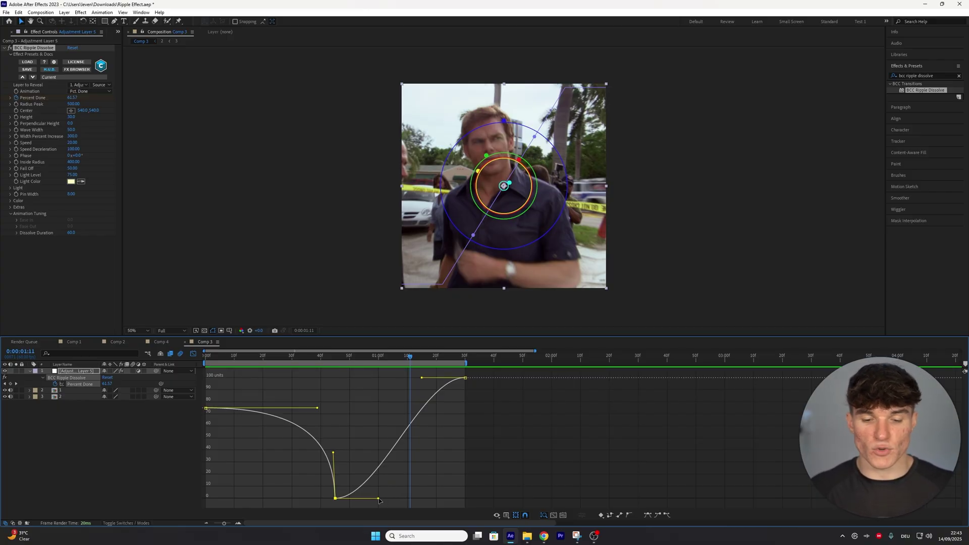
pyautogui.moveTo(379, 500); pyautogui.dragTo(359, 457)
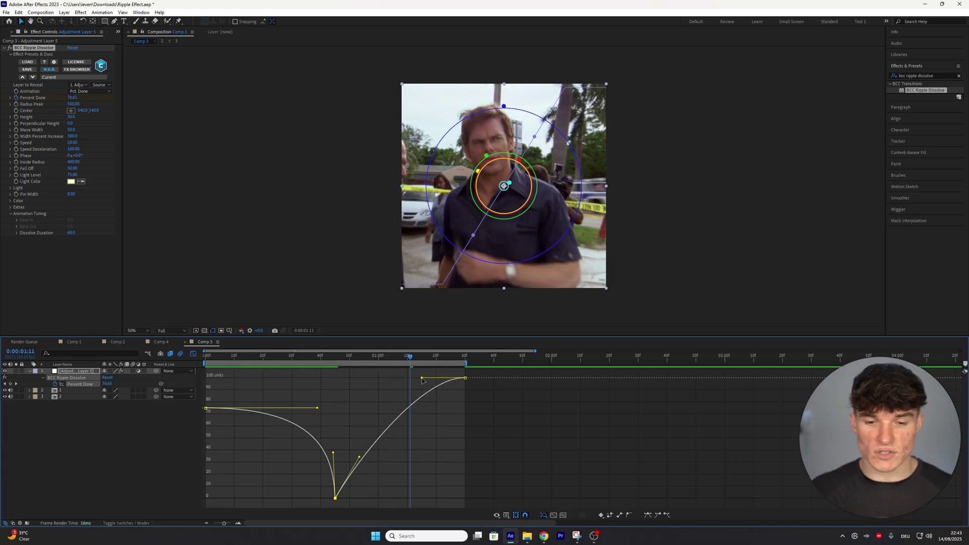
pyautogui.moveTo(421, 379); pyautogui.dragTo(415, 407)
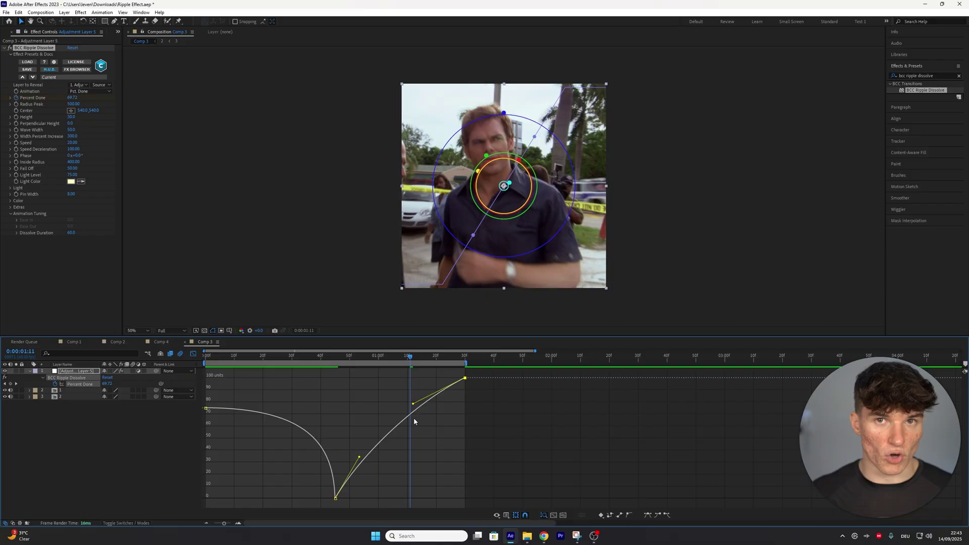
# Step: Back in the layer bars at 0:00:00:47, lower the ripple Height from 30 to 15
pyautogui.click(236, 356)
pyautogui.click(193, 353)
pyautogui.moveTo(237, 356); pyautogui.dragTo(341, 356)
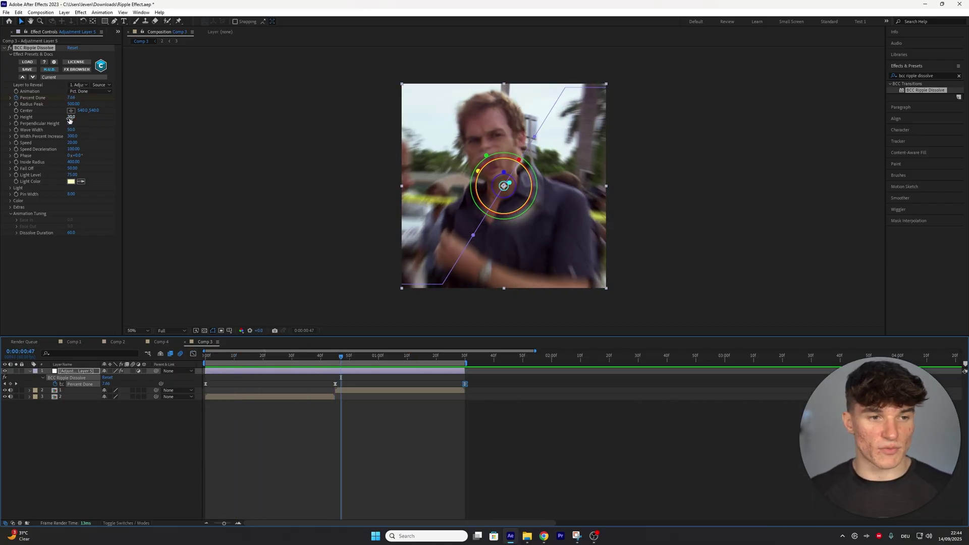
pyautogui.moveTo(72, 119); pyautogui.dragTo(63, 120)
pyautogui.click(100, 128)
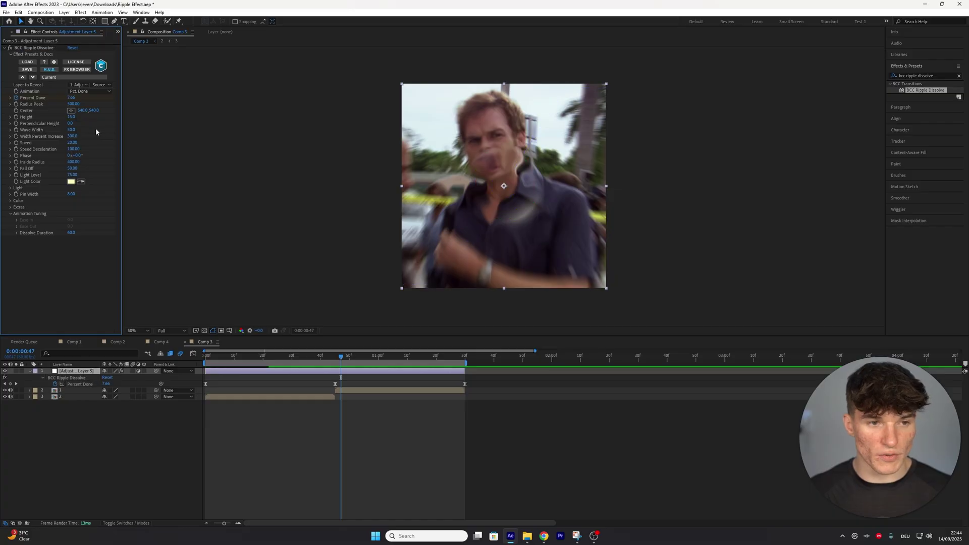